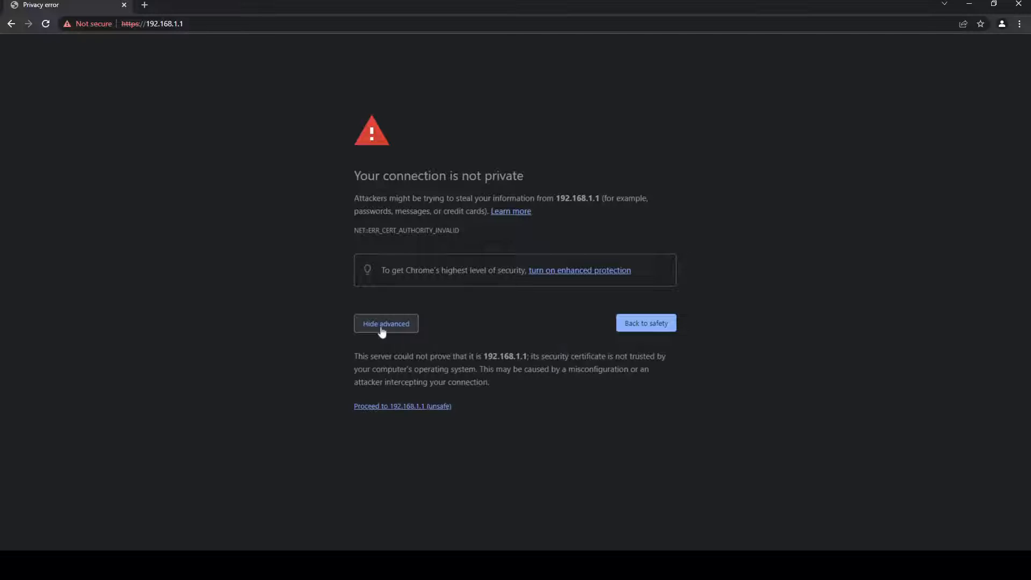
Bypass the certificate warning and log in to 192.168.1.1 with the default credentials
left_click(410, 406)
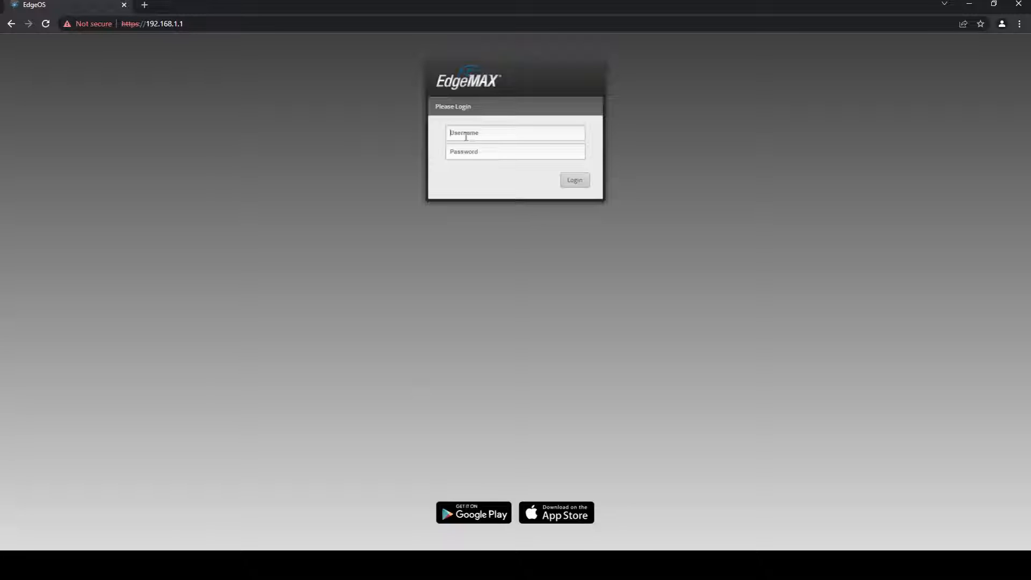
type("ubnt")
key("Tab")
type("ub")
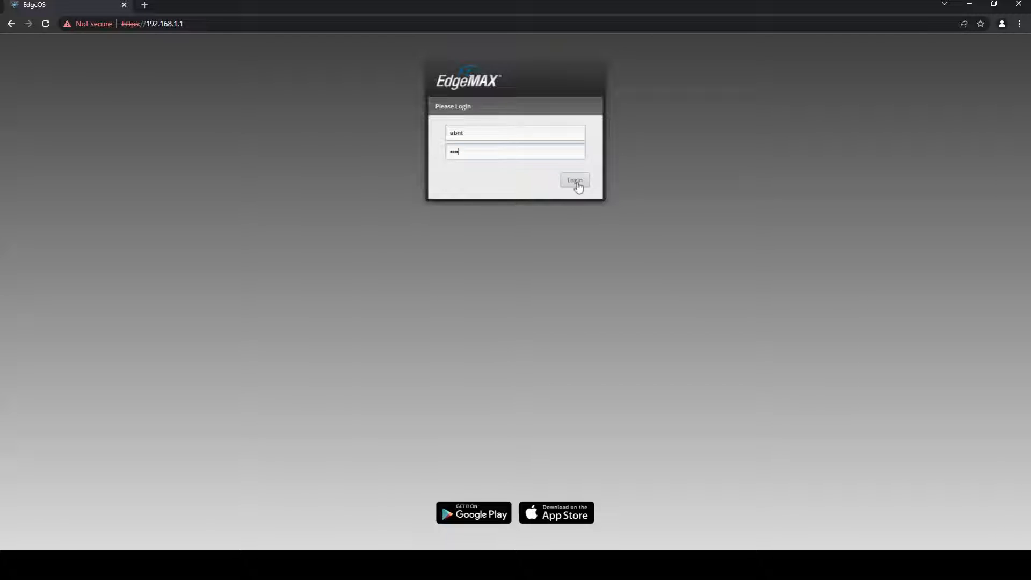
left_click(577, 183)
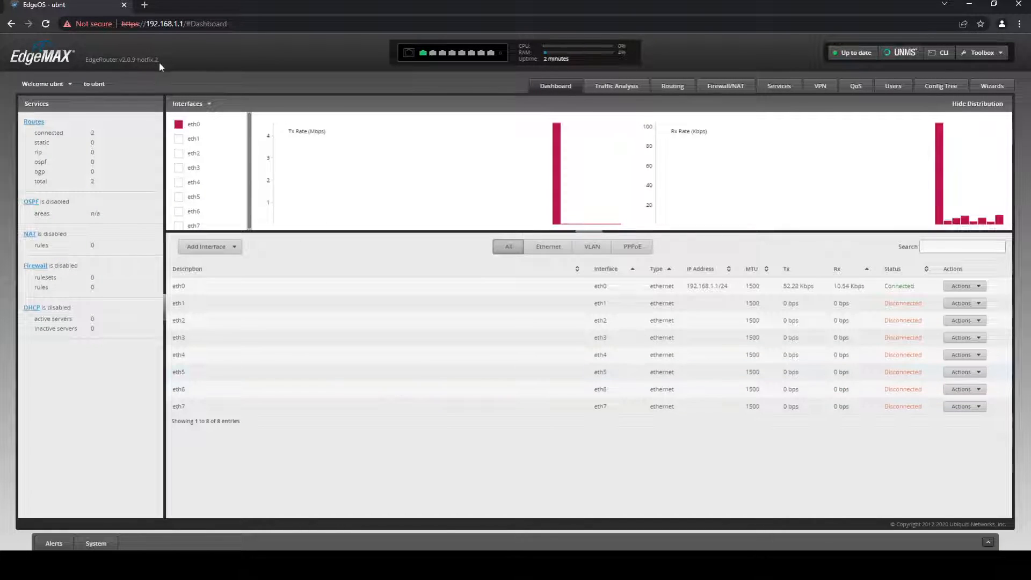
Paste the UNMS connection key into System settings, save, and close the panel
left_click(94, 543)
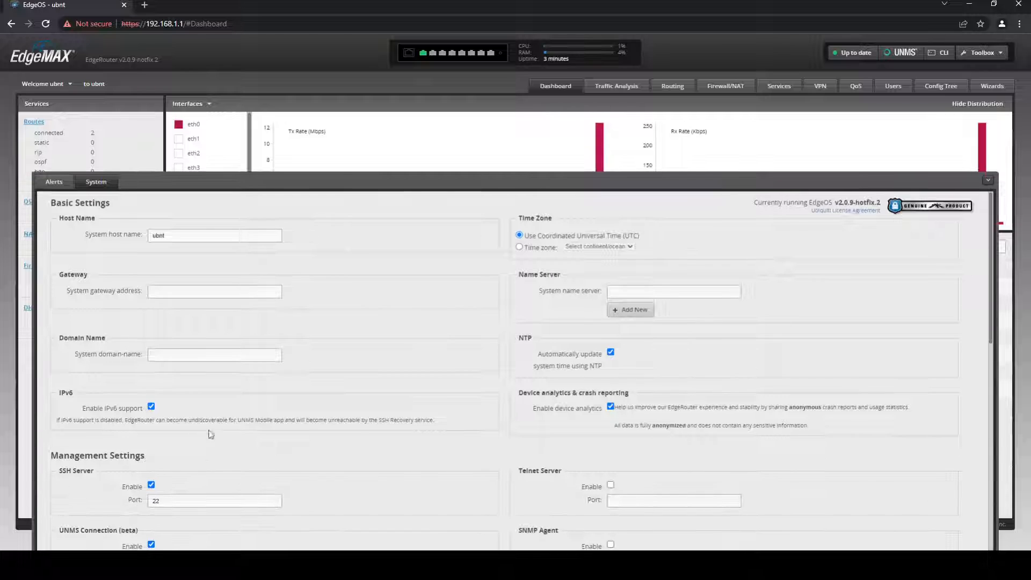
scroll(341, 362, "down", 5)
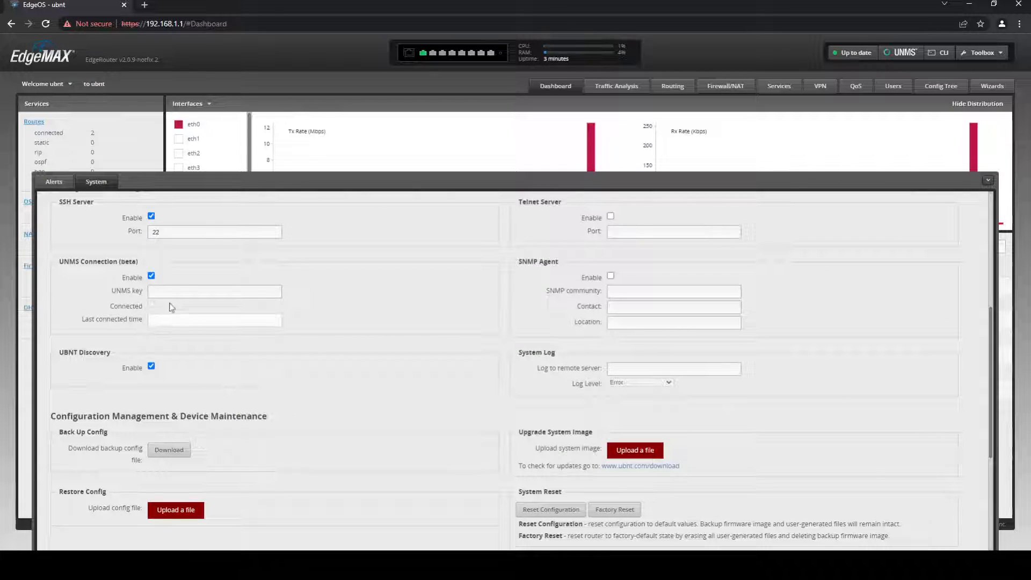
left_click(170, 291)
key("ctrl+v")
left_click(166, 328)
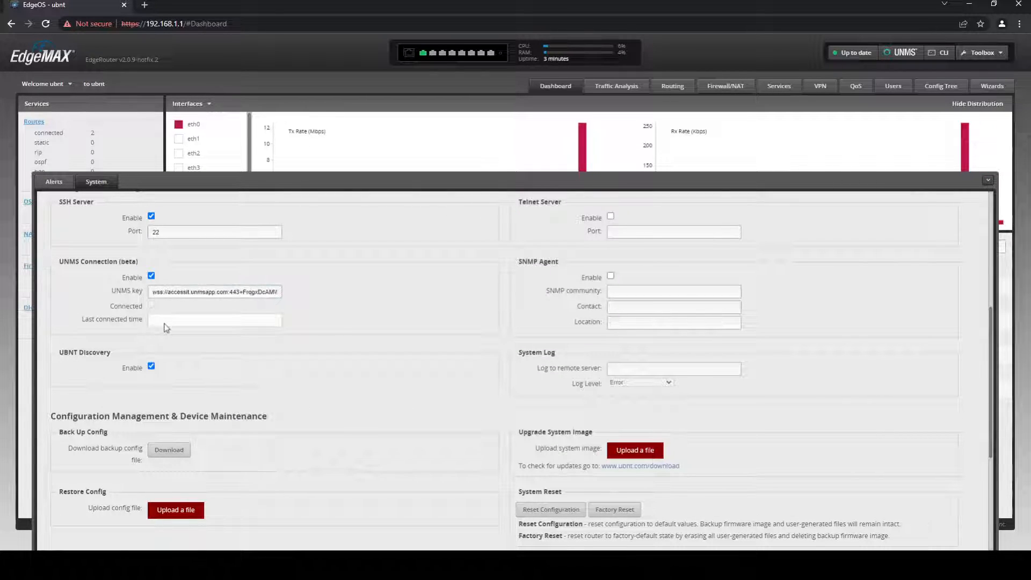
scroll(215, 502, "down", 4)
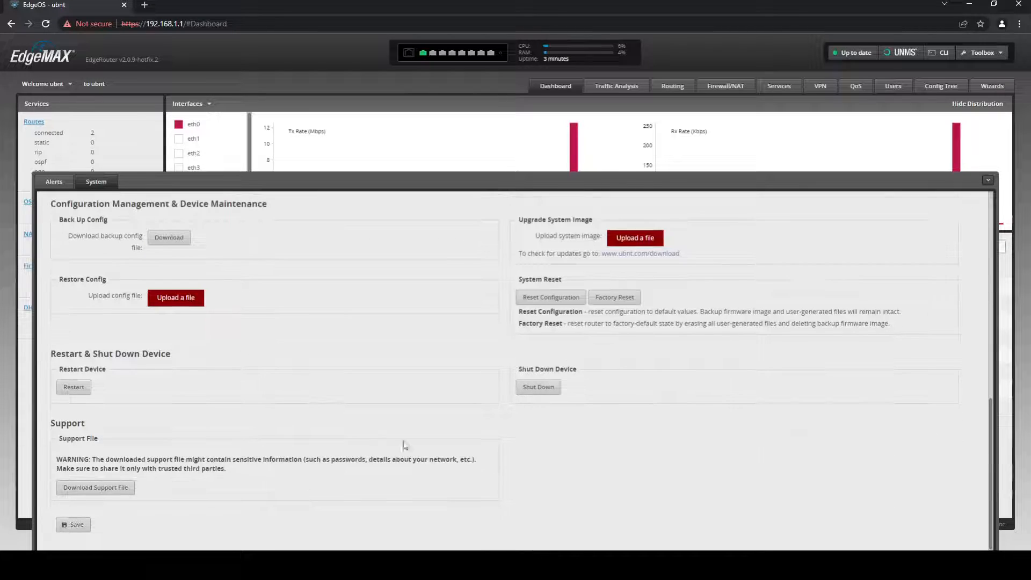
left_click(77, 526)
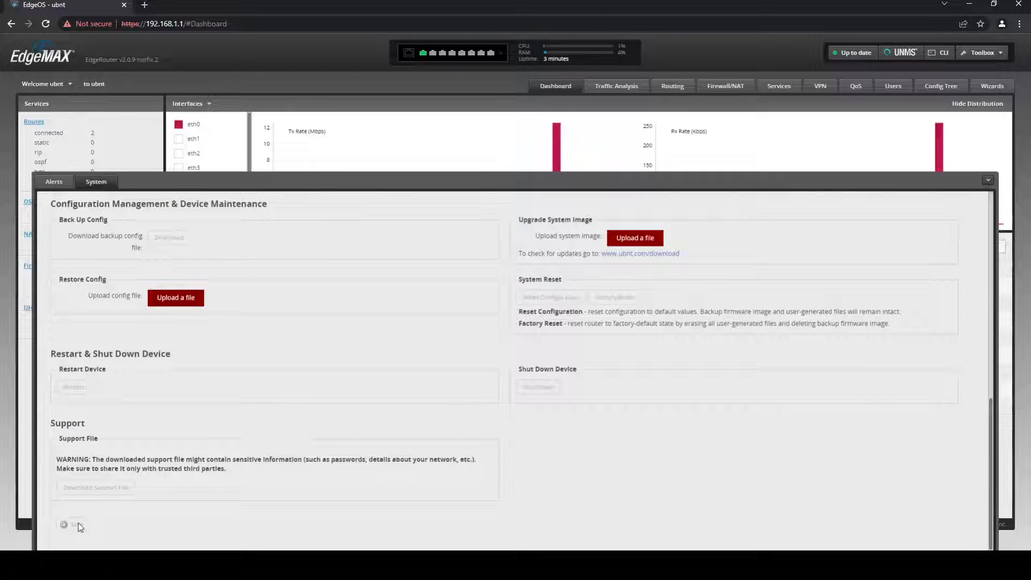
scroll(249, 390, "up", 7)
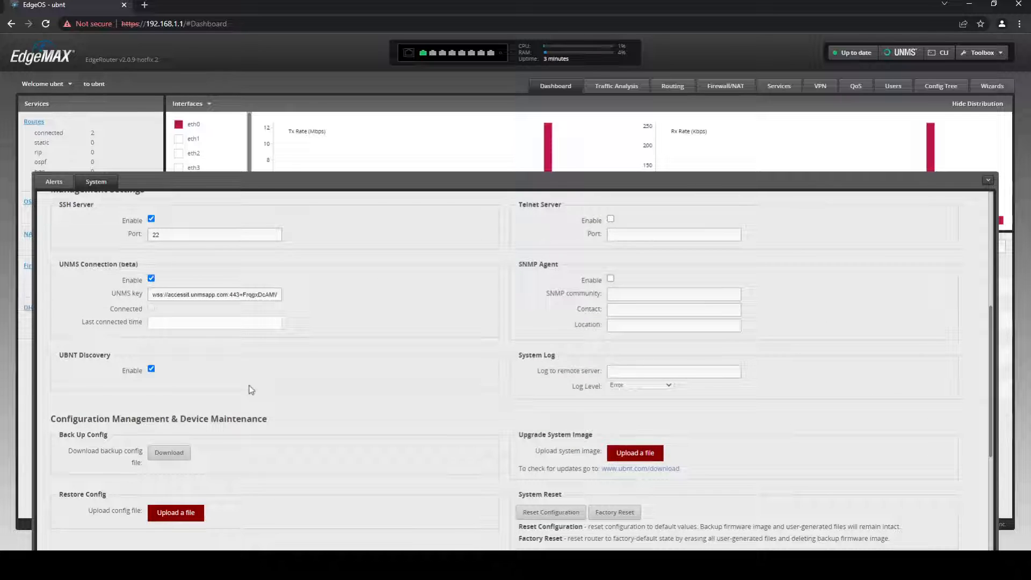
scroll(244, 370, "up", 2)
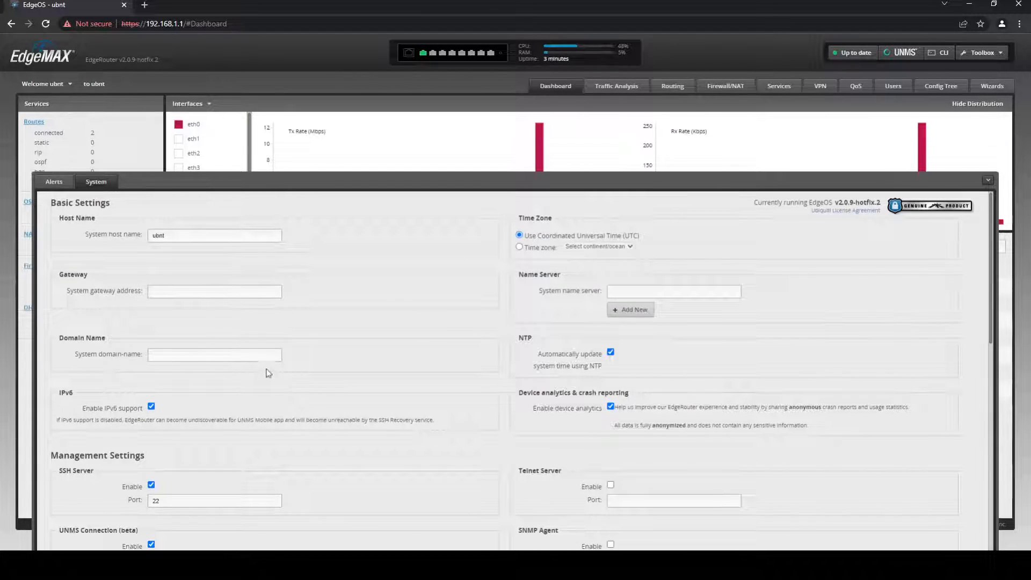
left_click(988, 180)
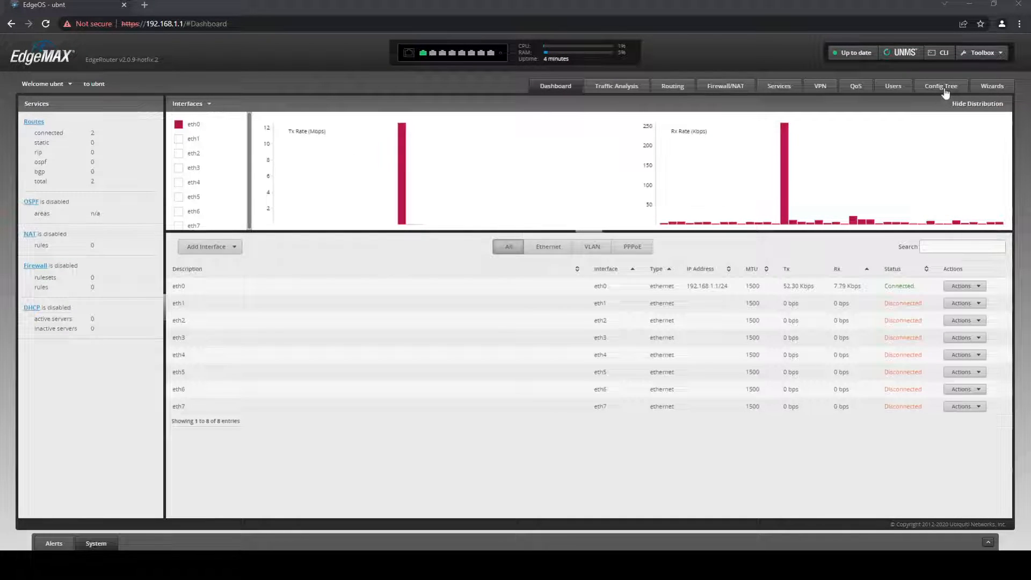
Launch the Load Balancing setup wizard from the Wizards list
left_click(985, 89)
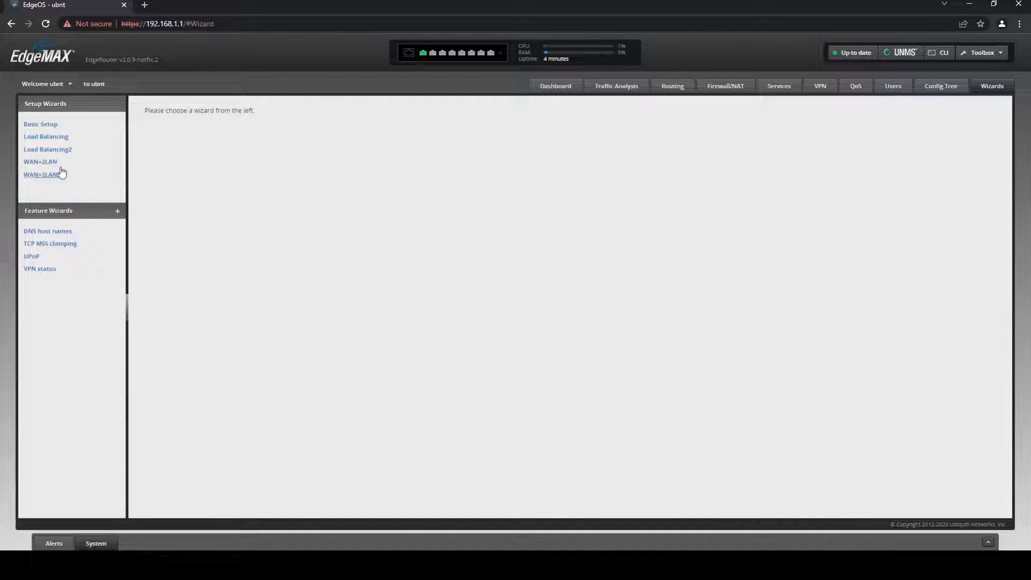
left_click(38, 138)
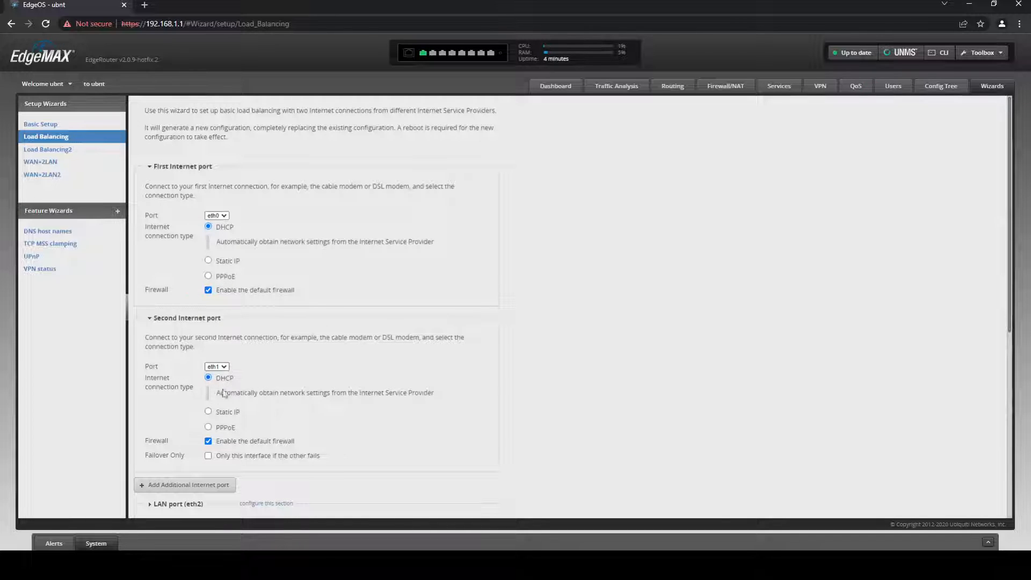
Keep eth2 at 192.168.1.1/255.255.255.0, disable its DHCP server, and keep existing users
scroll(252, 402, "down", 2)
scroll(338, 416, "down", 1)
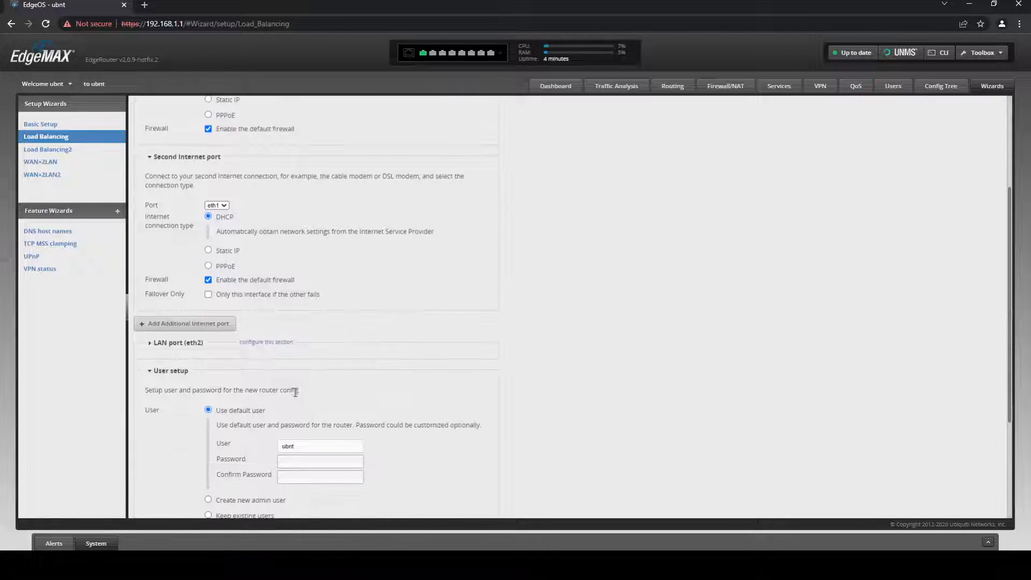
left_click(151, 348)
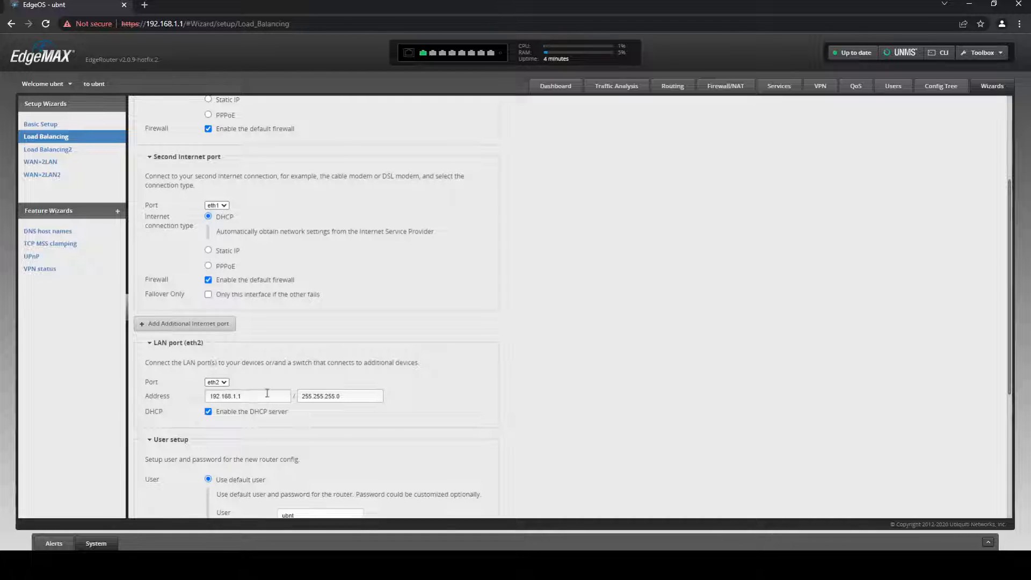
left_click_drag(252, 396, 181, 400)
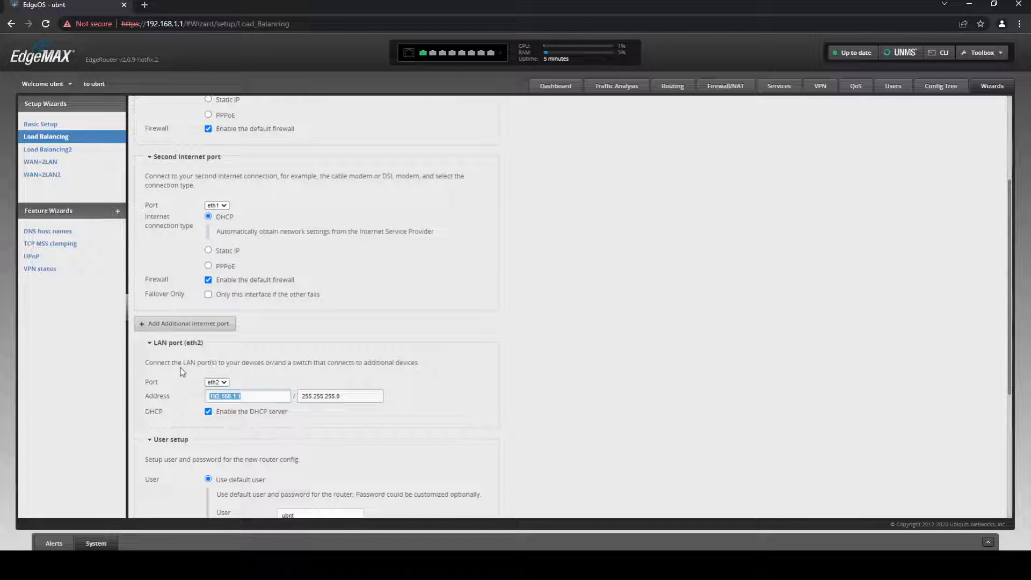
left_click(241, 396)
scroll(324, 419, "down", 1)
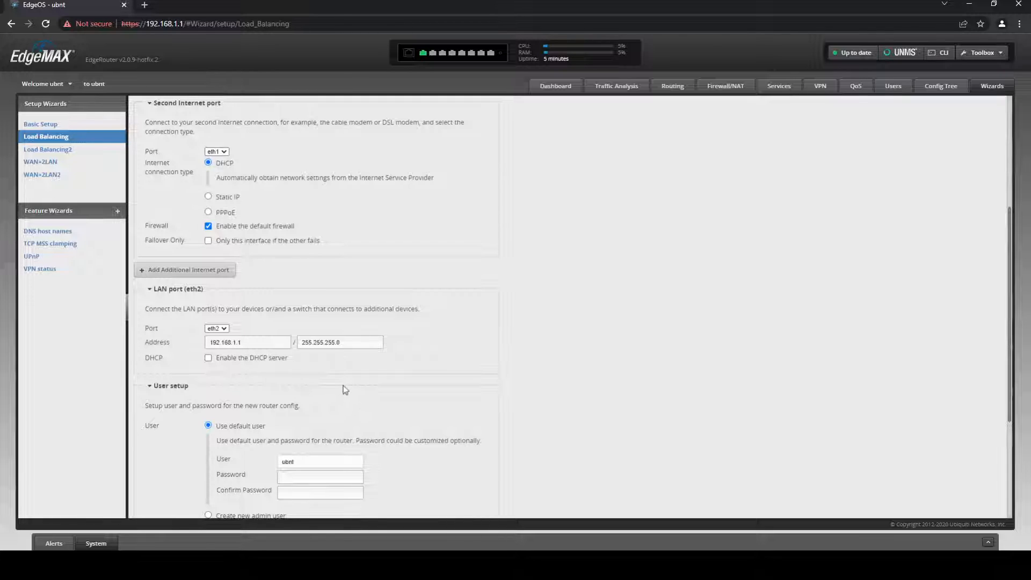
scroll(279, 380, "down", 2)
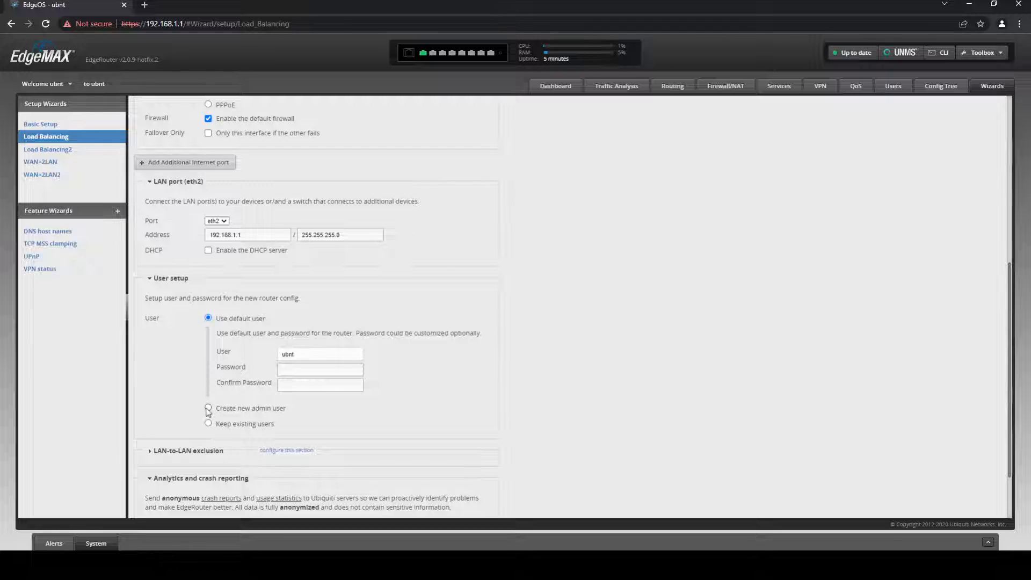
left_click(208, 424)
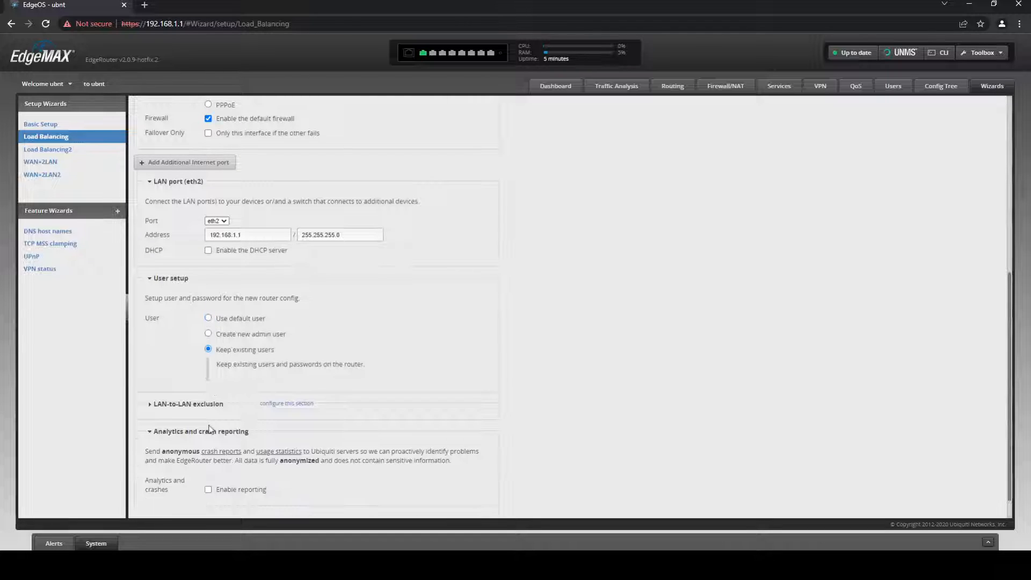
Add a new admin user with a password and apply the load-balancing configuration
left_click(209, 334)
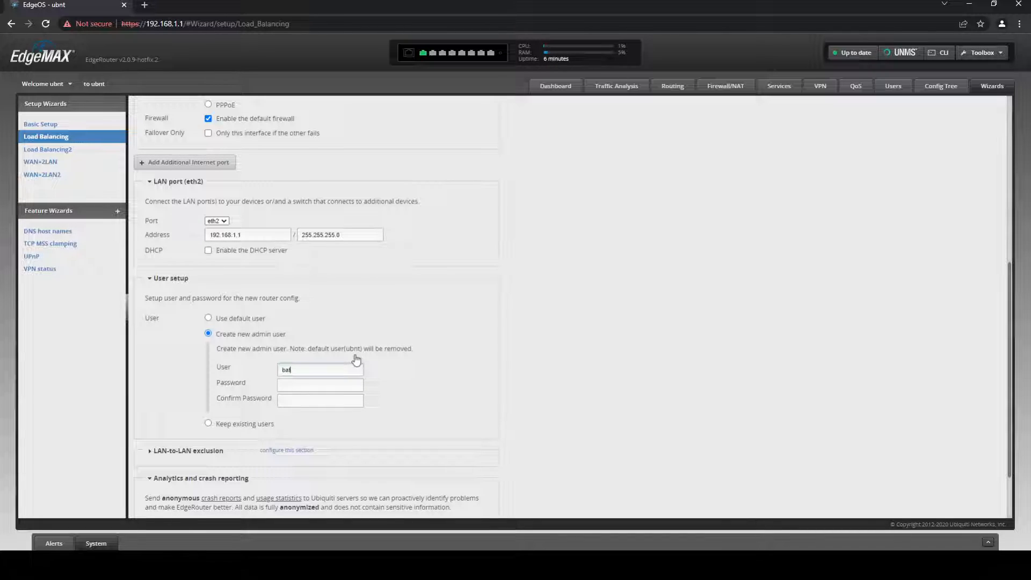
type("n")
key("Tab")
type("•••••")
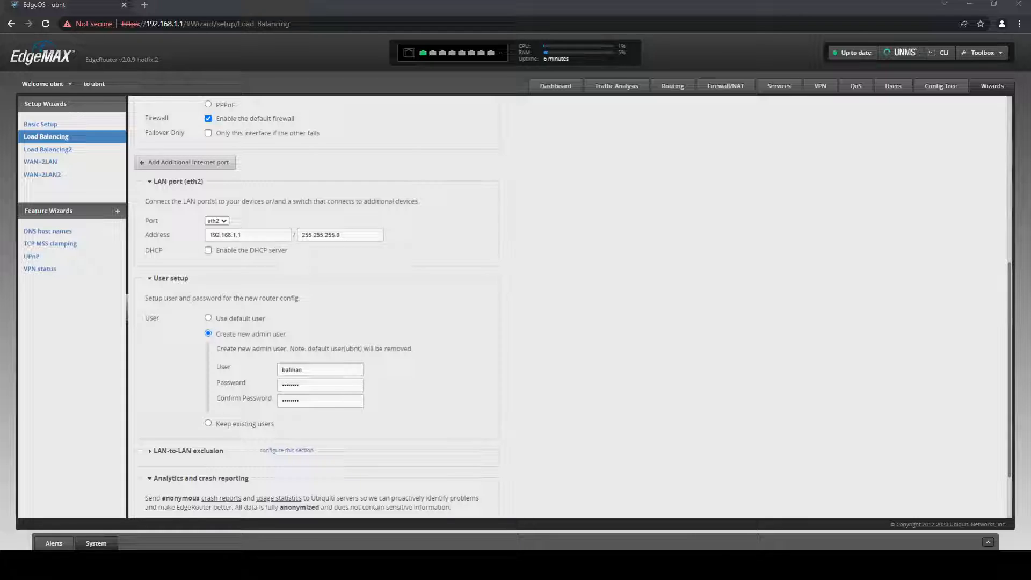
scroll(568, 307, "down", 1)
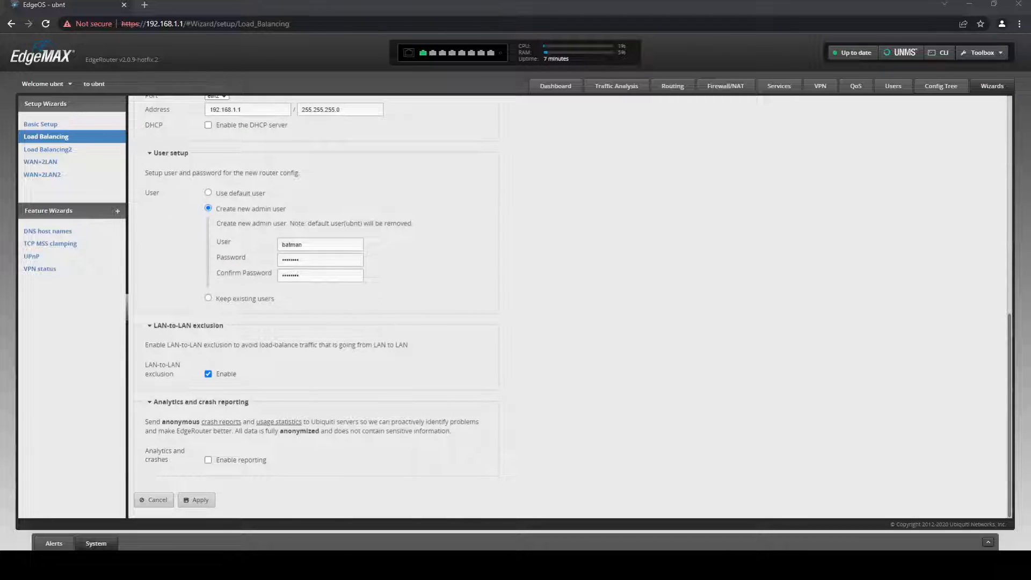
left_click(196, 499)
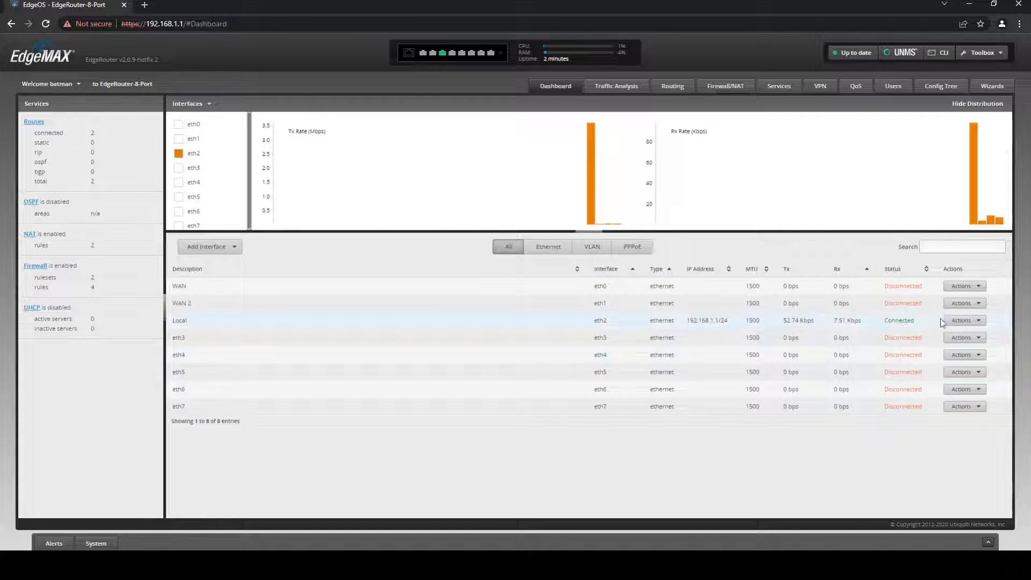
Rename eth2's description to LAN1 and save
left_click(964, 321)
left_click(962, 334)
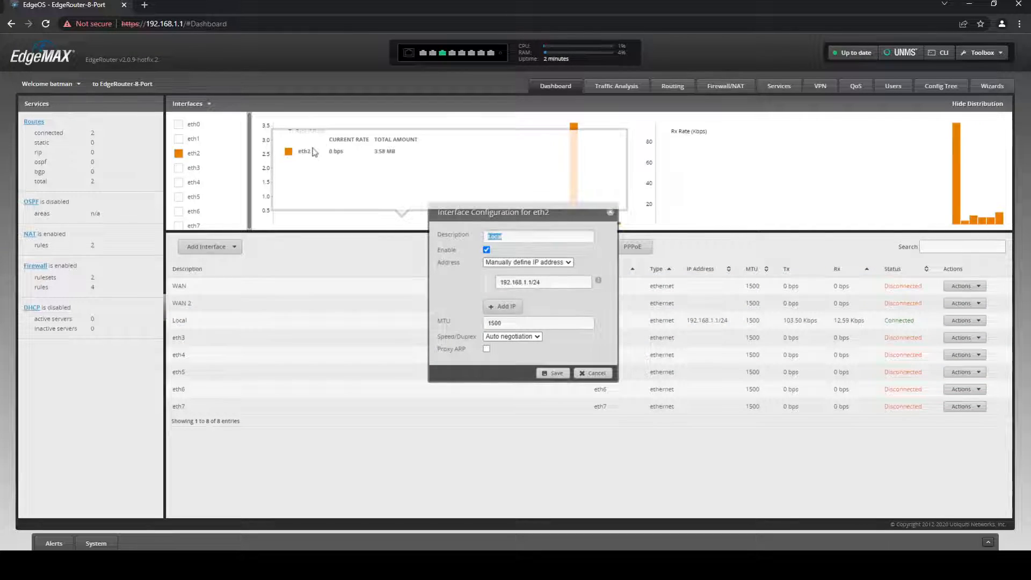
type("LAN")
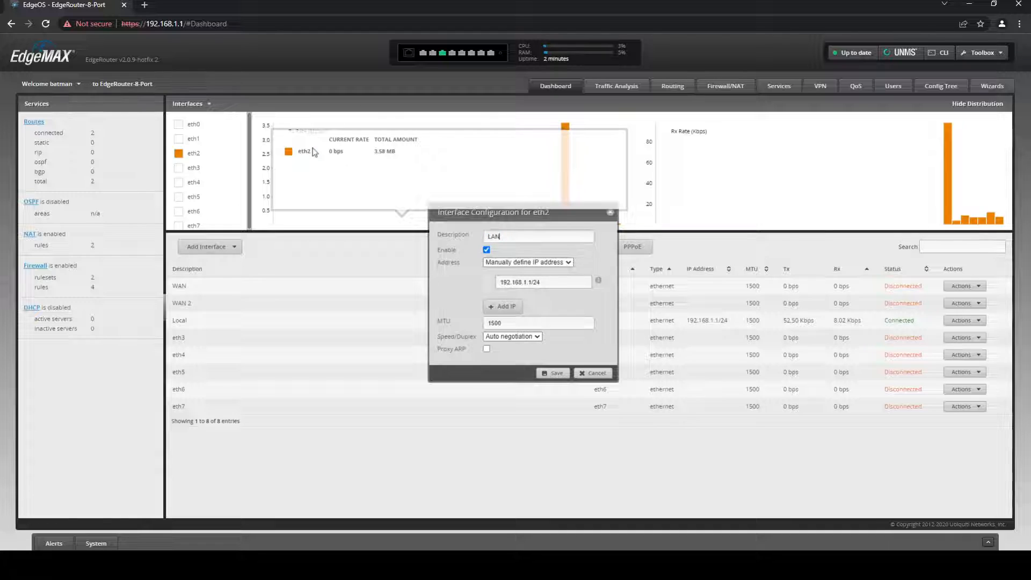
left_click(553, 373)
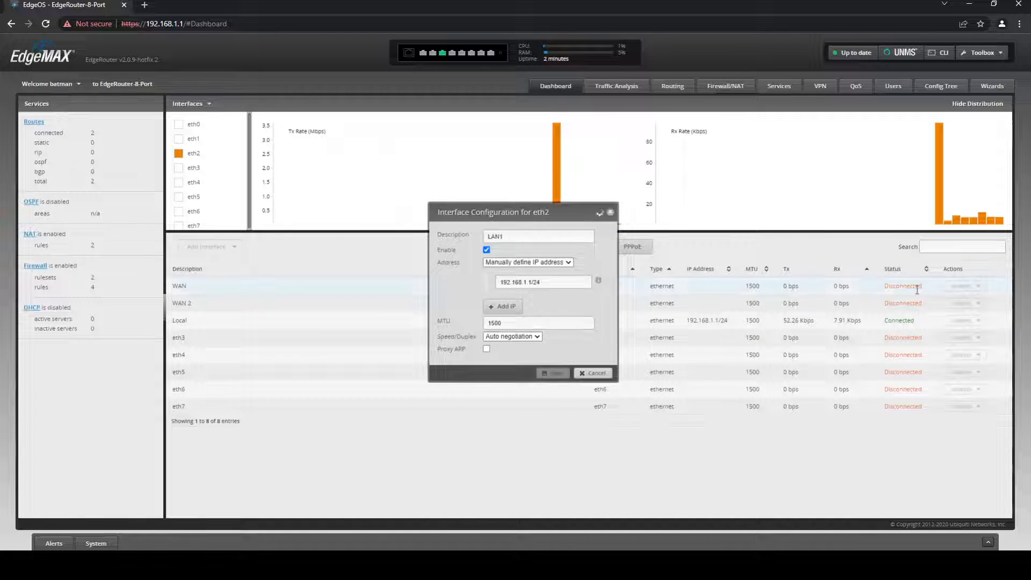
Rename eth0's description to WAN1 and save
left_click(965, 285)
left_click(961, 298)
left_click(539, 237)
type("1")
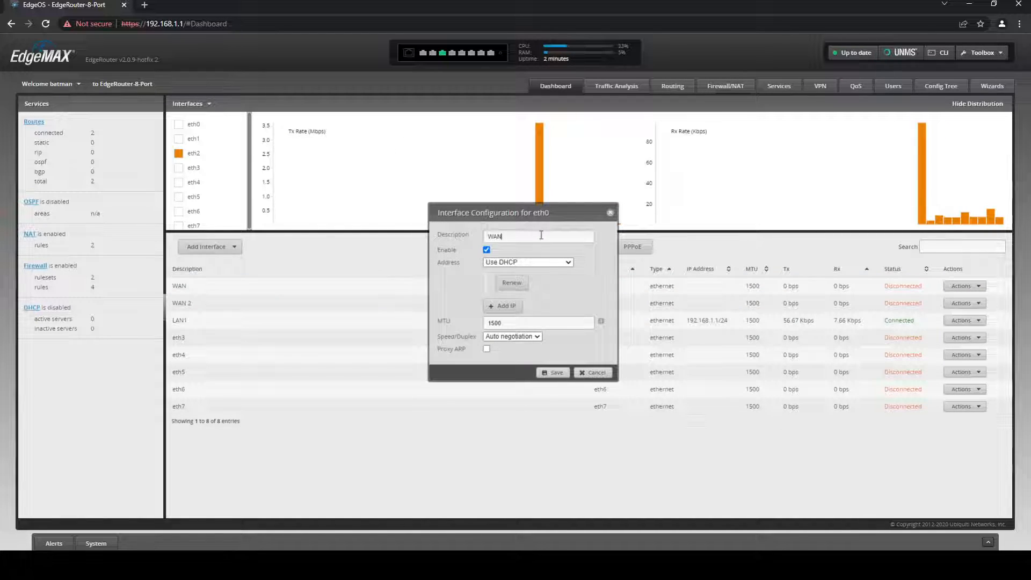
left_click(553, 372)
Enter LAN2 as eth3's description
left_click(975, 338)
left_click(967, 350)
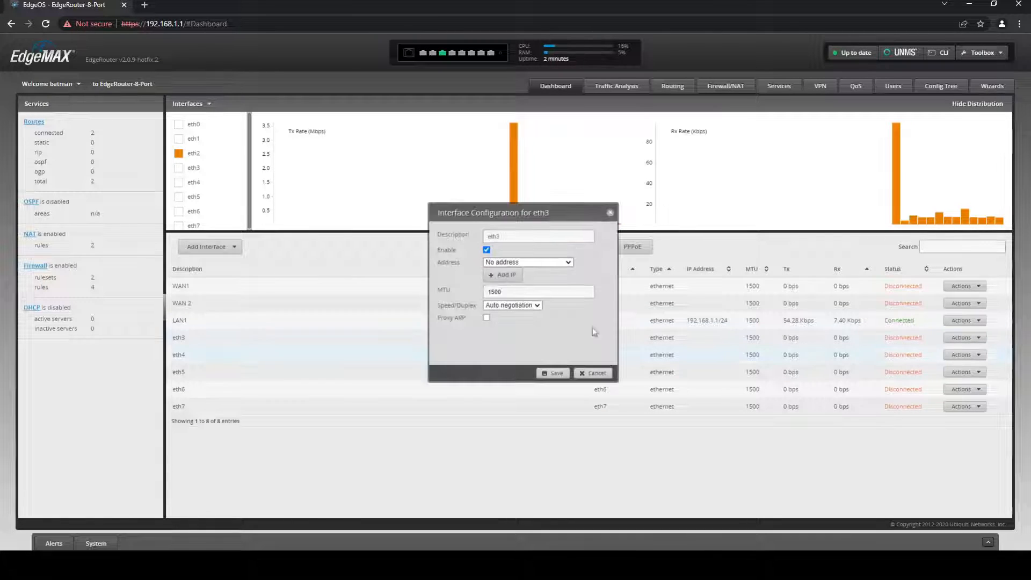
left_click(511, 237)
type("LAN1")
key("BackSpace")
type("2")
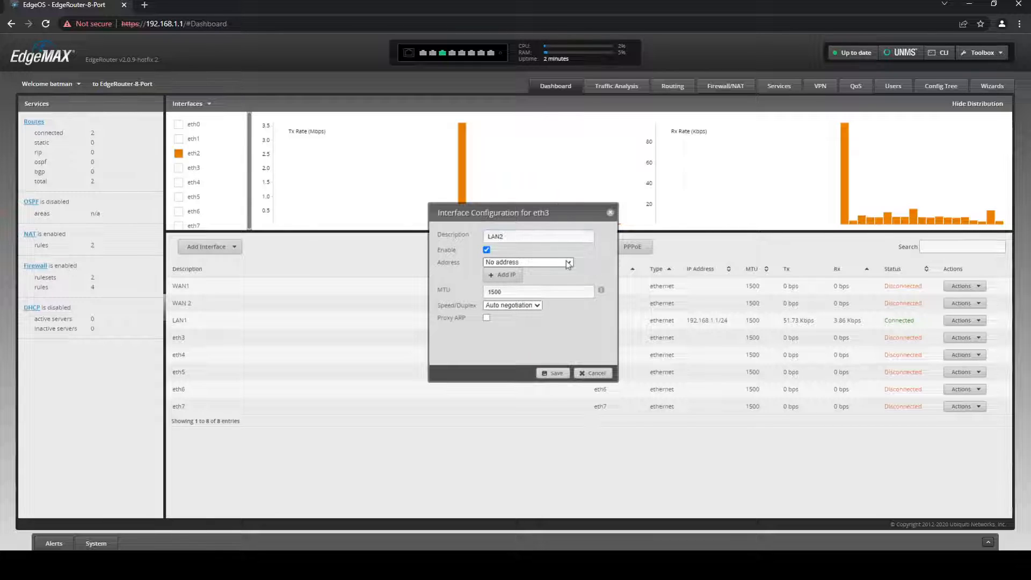
Set eth3 to a manually defined address 192.168.102.2/24 and save
left_click(543, 298)
left_click(540, 282)
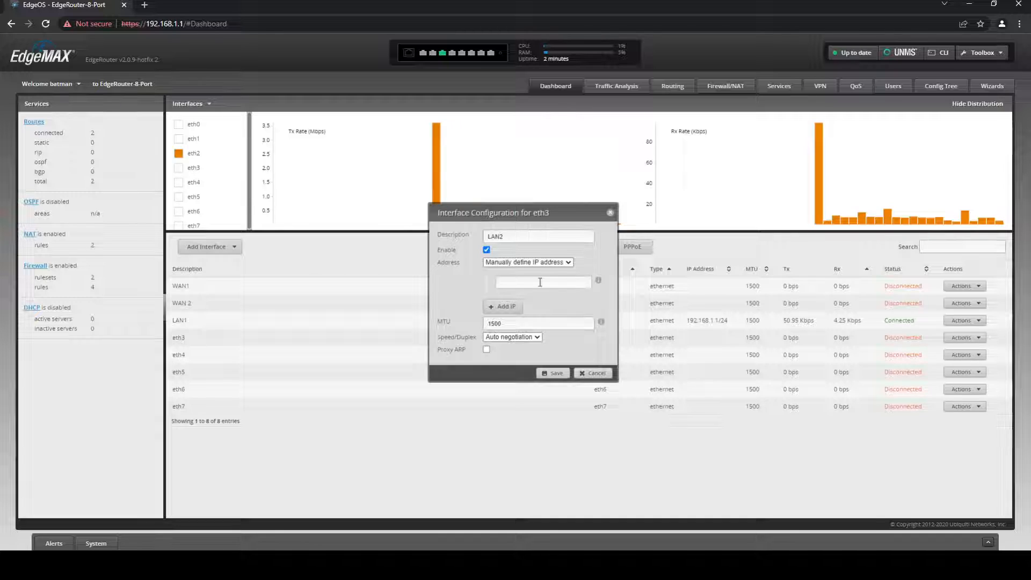
type("192")
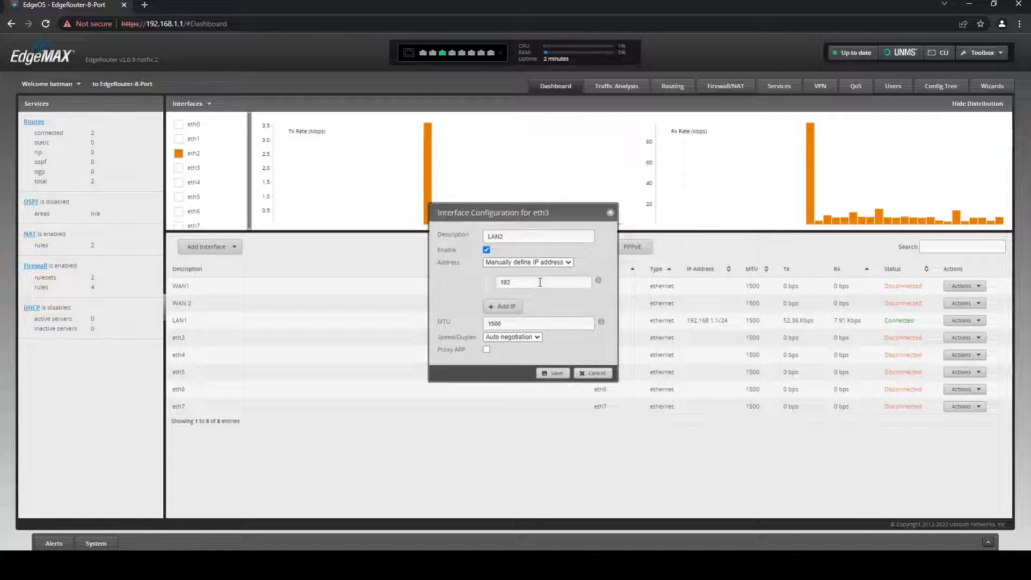
type(".168")
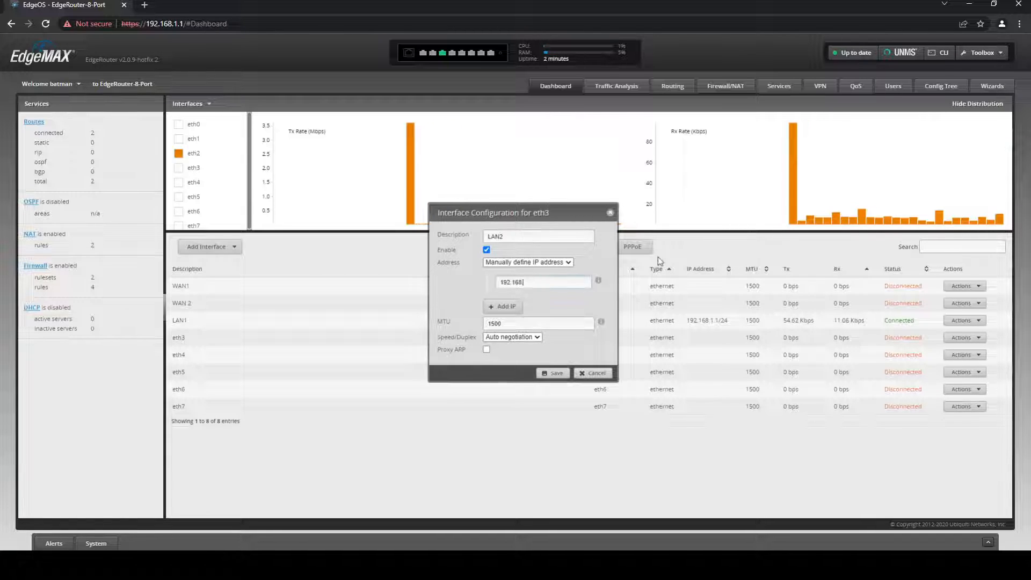
type(".100")
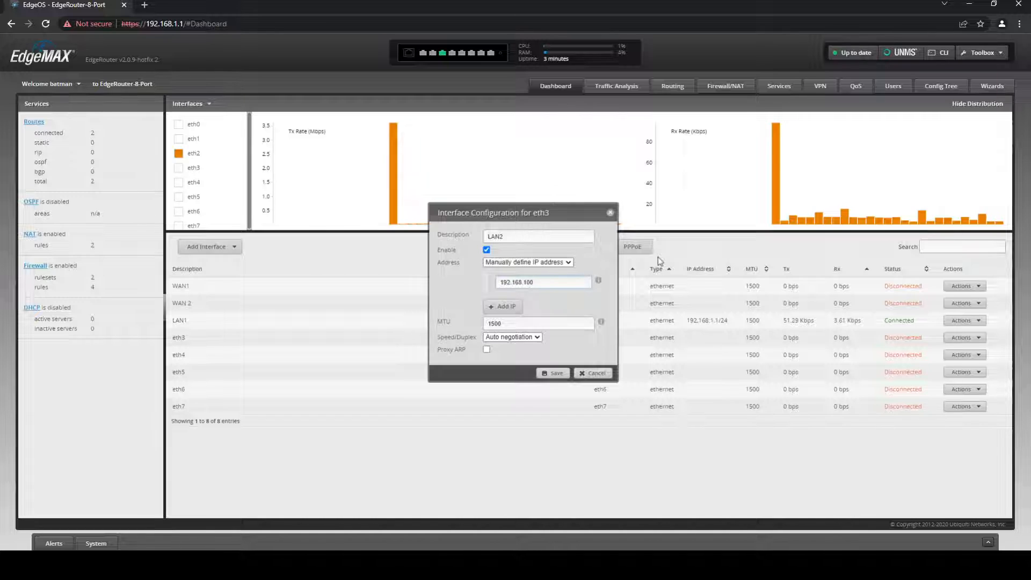
type(".1")
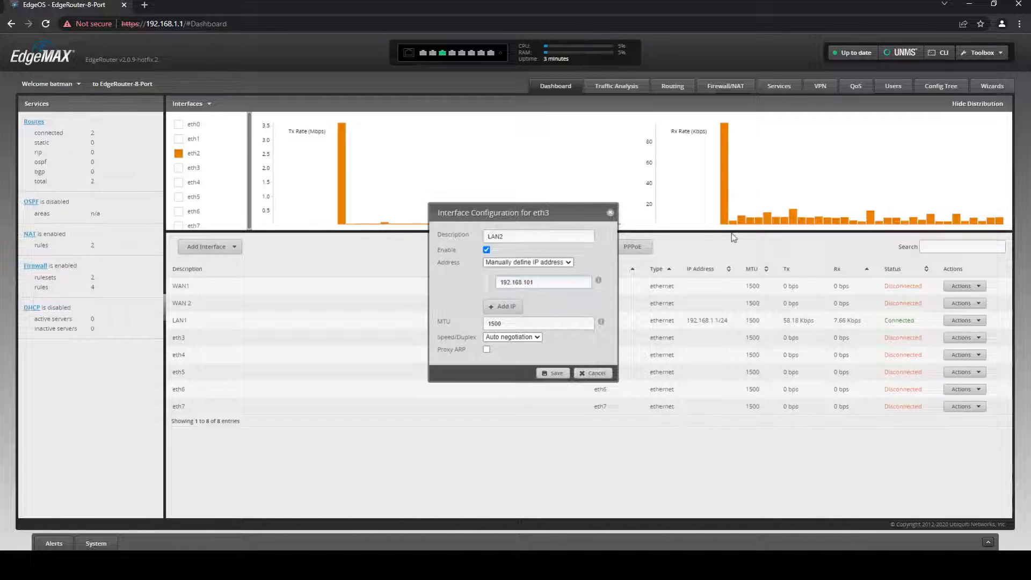
key("BackSpace")
type("2")
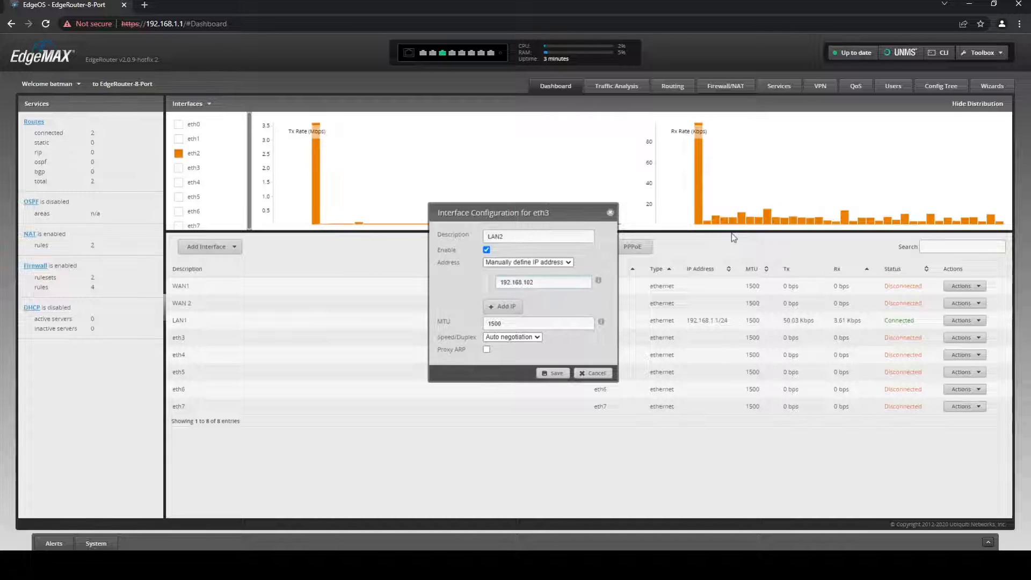
type(".2/24")
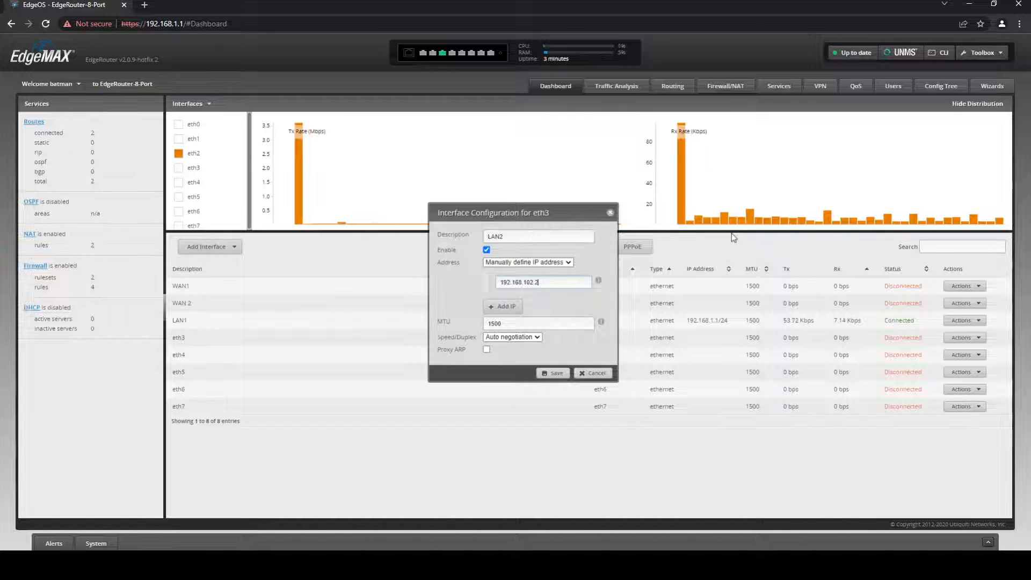
left_click(553, 374)
type("/24")
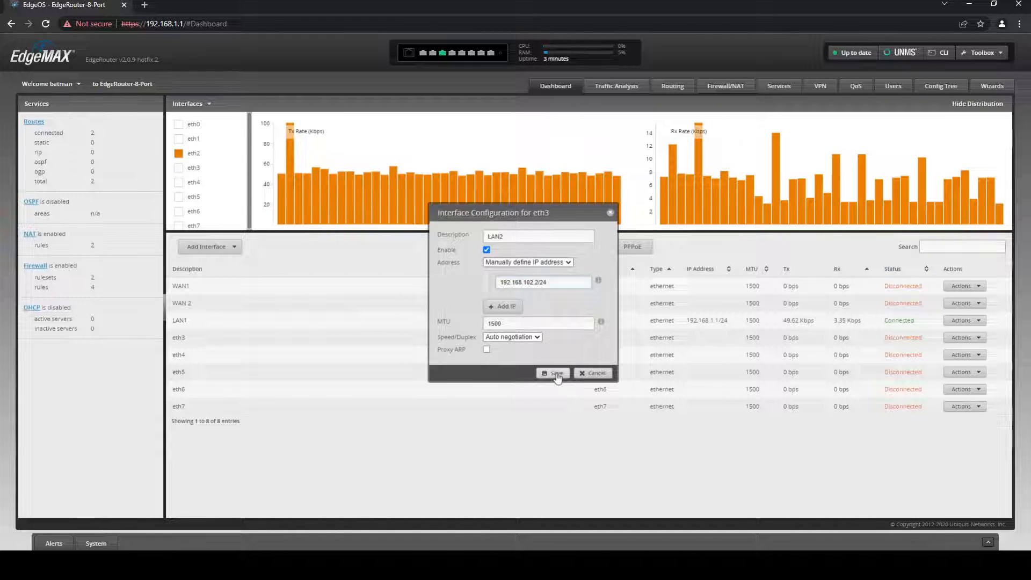
left_click(556, 373)
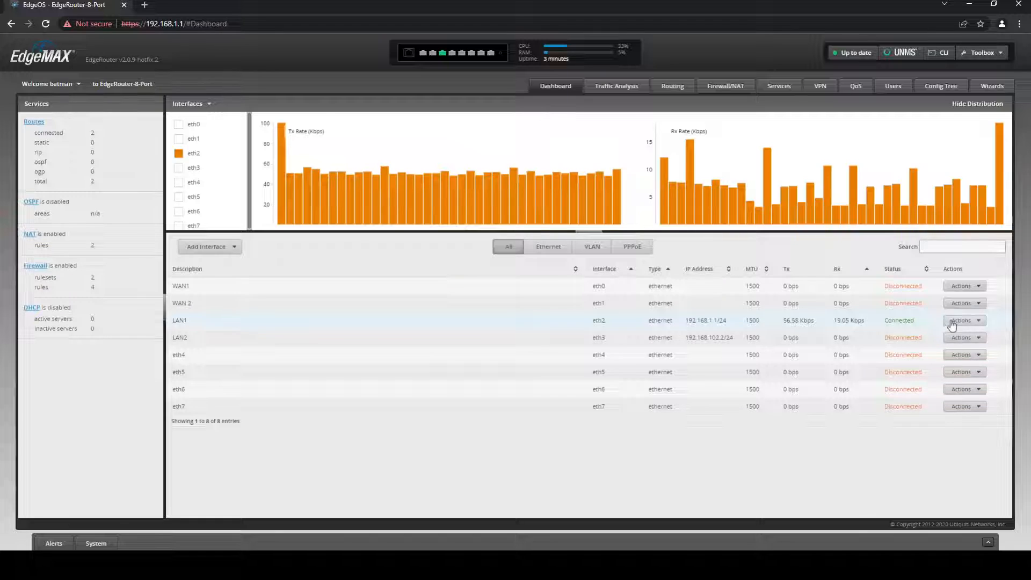
Change LAN1's IP address to the 192.168.101 subnet
left_click(952, 323)
left_click(952, 330)
left_click(527, 282)
type("01/24")
left_click_drag(538, 282, 534, 282)
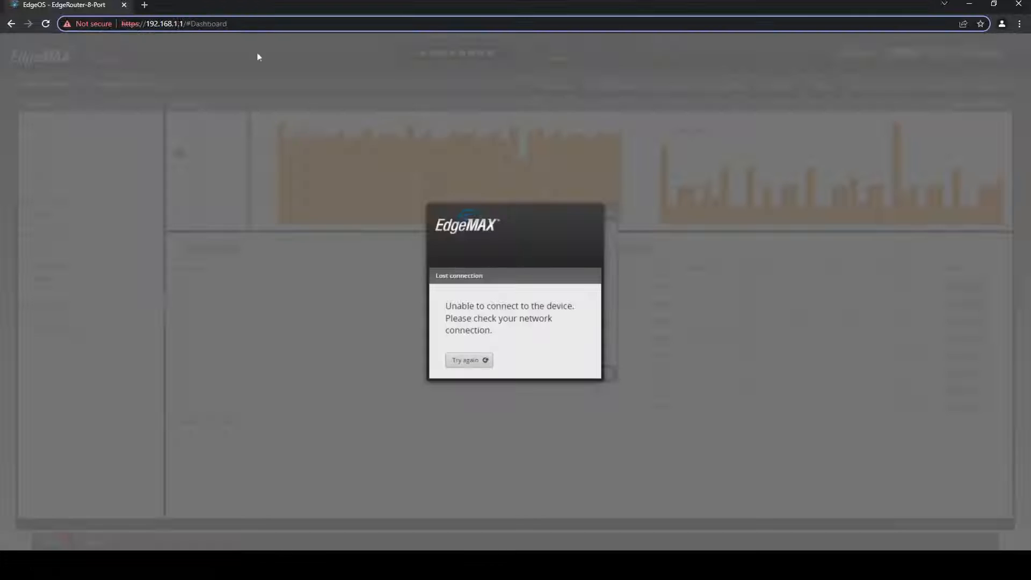
Reconnect to the router at 192.168.101.2
type("01")
key("BackSpace")
type("2")
key("Return")
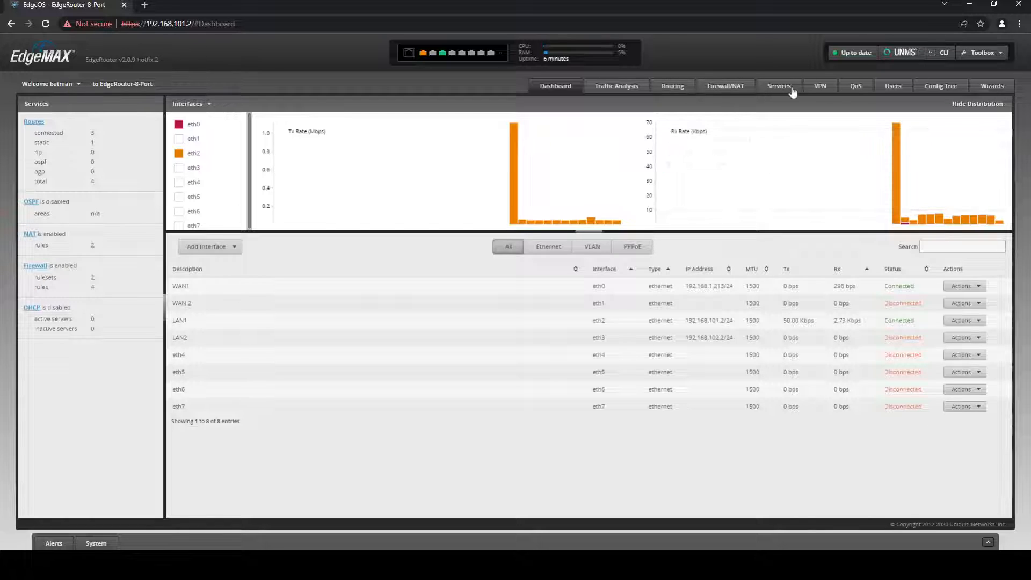
Create OSPF area 0 with network 192.168.101.0/24
left_click(672, 87)
left_click(81, 106)
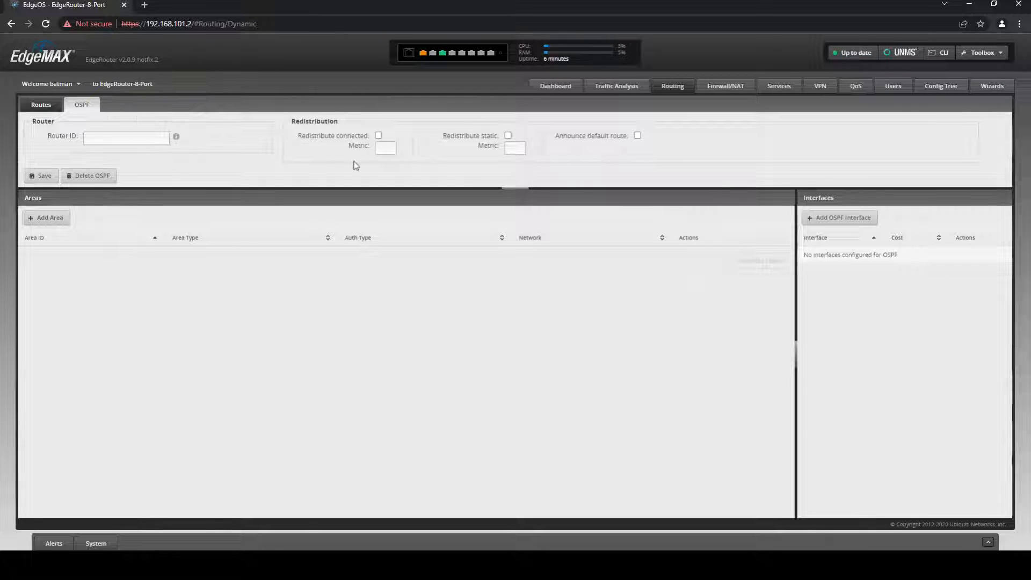
left_click(50, 217)
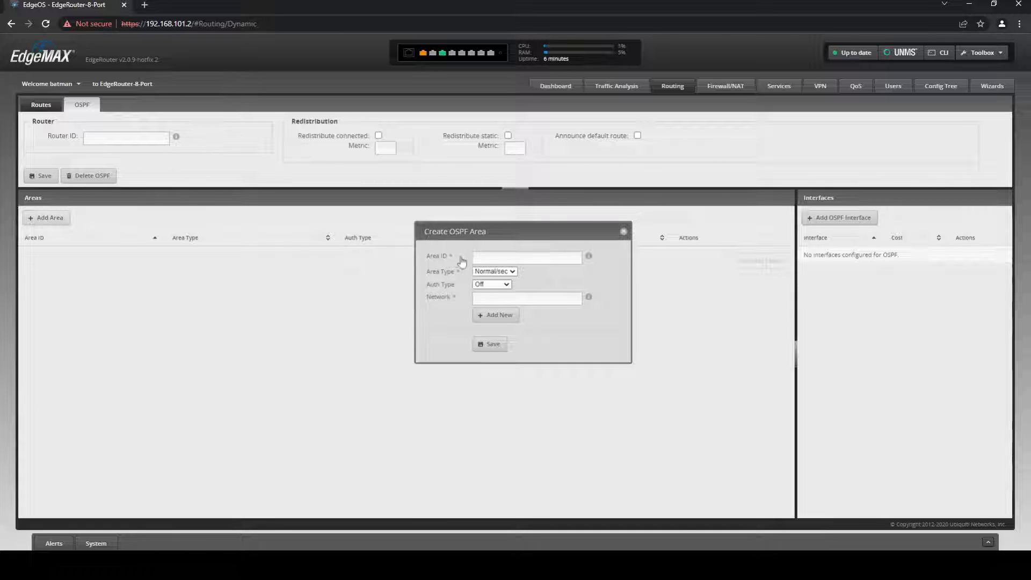
type("0")
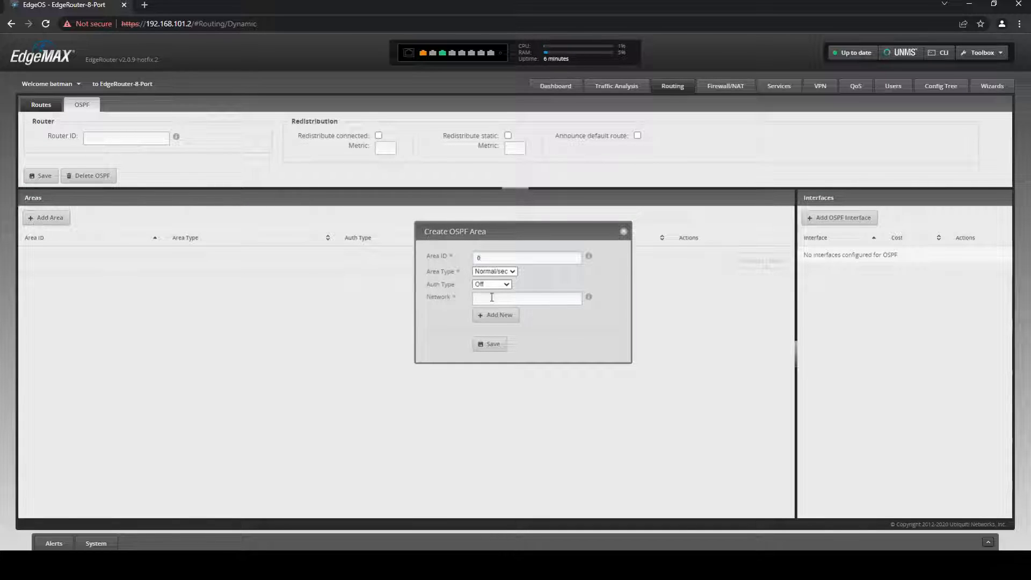
left_click(491, 298)
type("192.168.101.0/24")
left_click(491, 344)
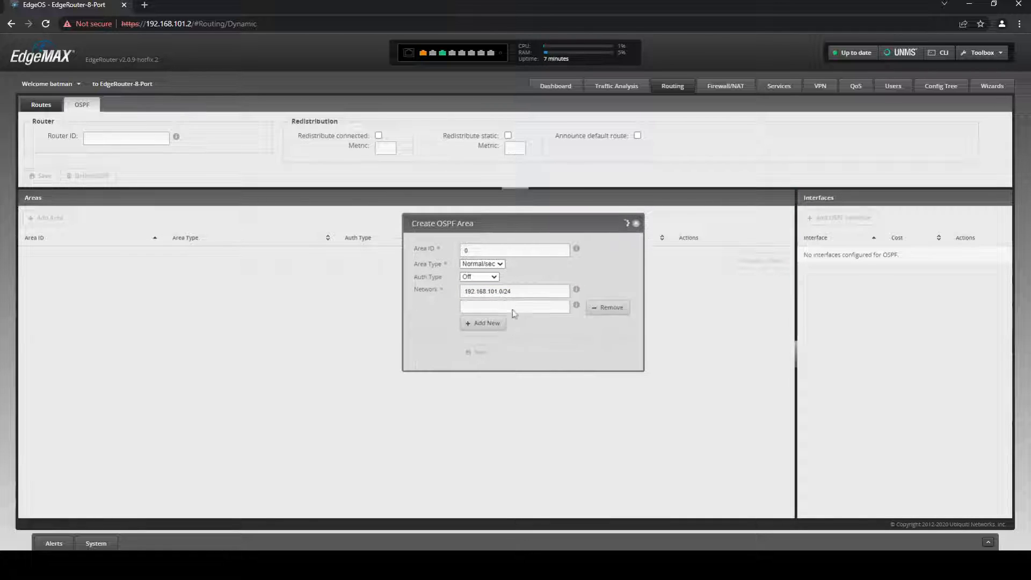
Add network 192.168.102.0/24 to OSPF area 0
left_click(731, 256)
left_click(730, 269)
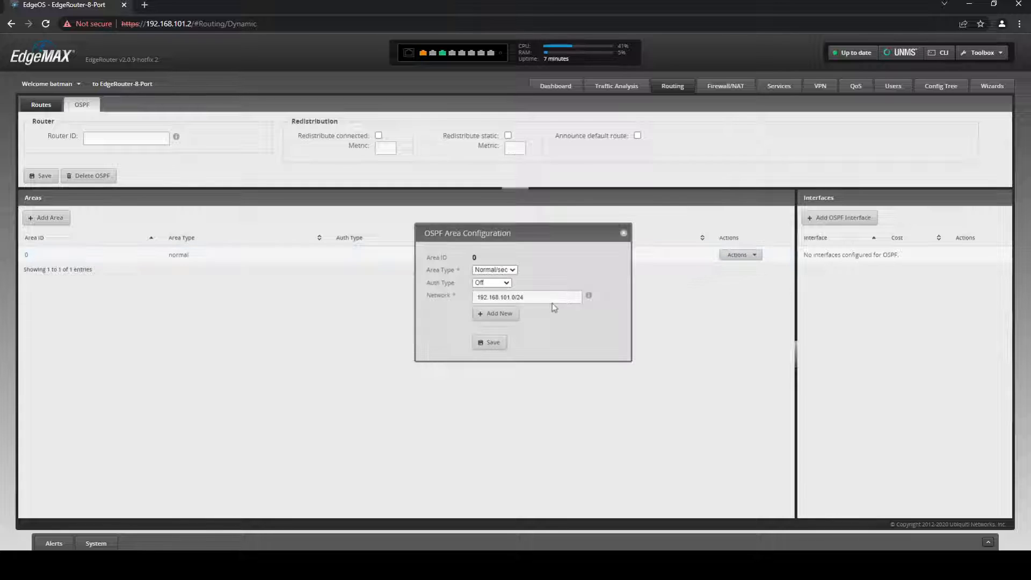
left_click(510, 315)
type("192.168.102")
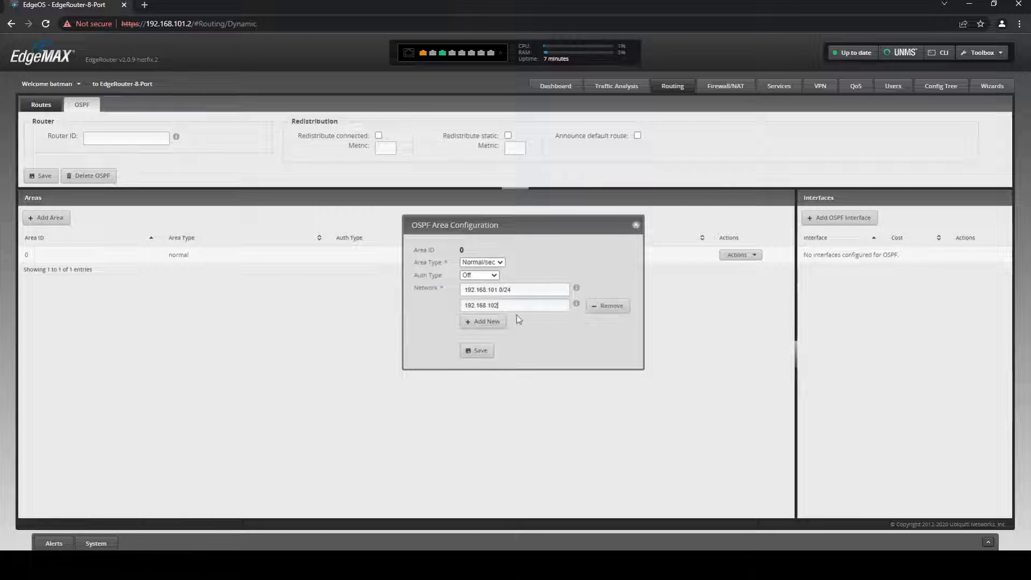
type(".0/24")
key("Return")
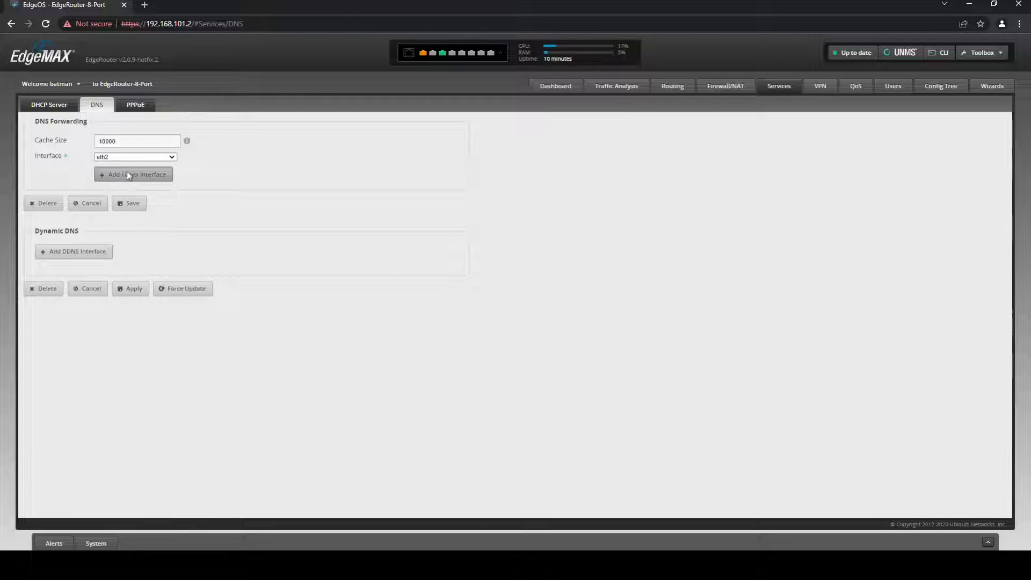
Add eth3 as a second DNS forwarding listen interface and save
left_click(129, 173)
left_click(125, 175)
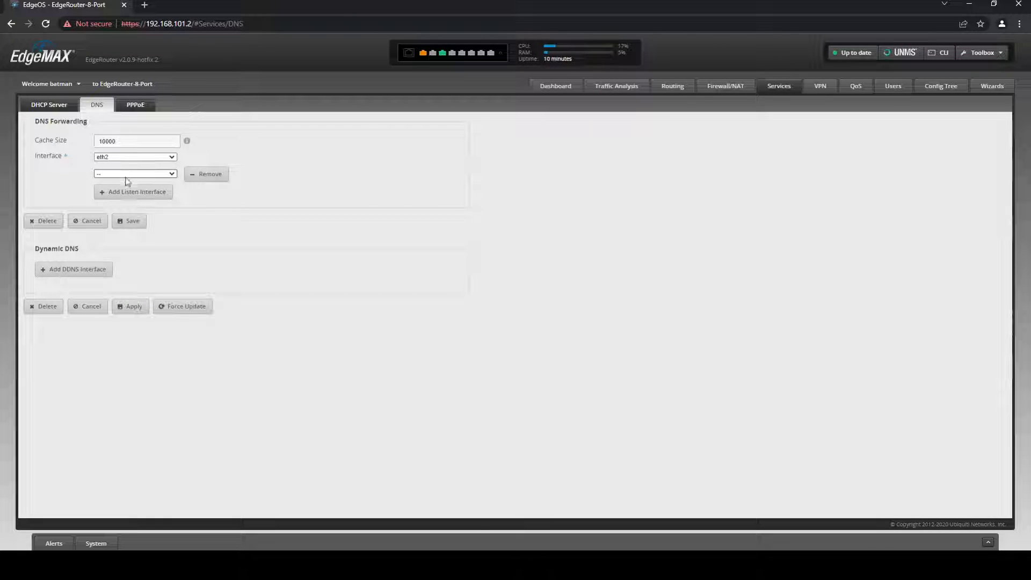
left_click(122, 215)
left_click(128, 222)
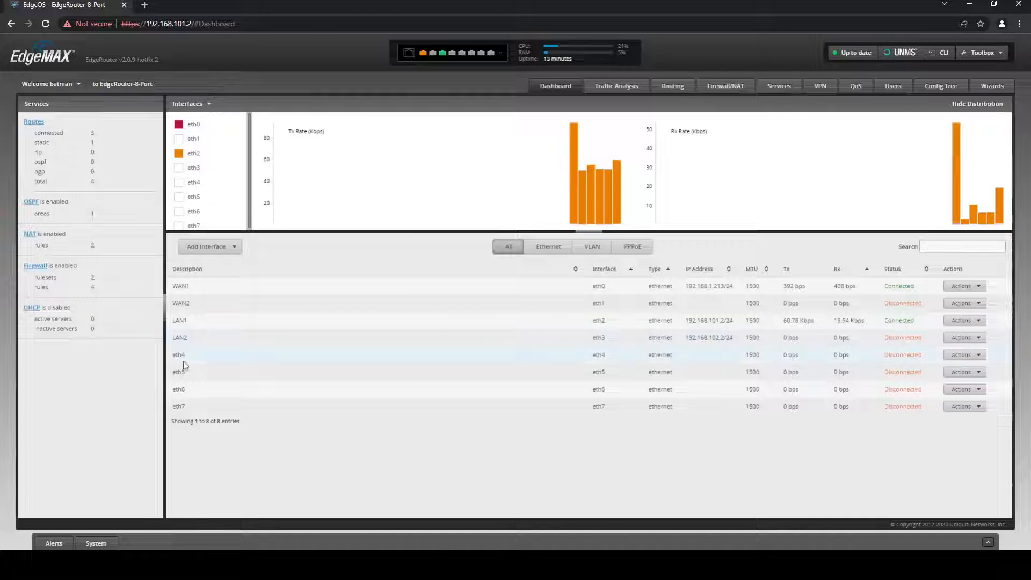
Disable the eth7 and eth5 ports, confirming the disable prompt for each
left_click(962, 407)
left_click(979, 426)
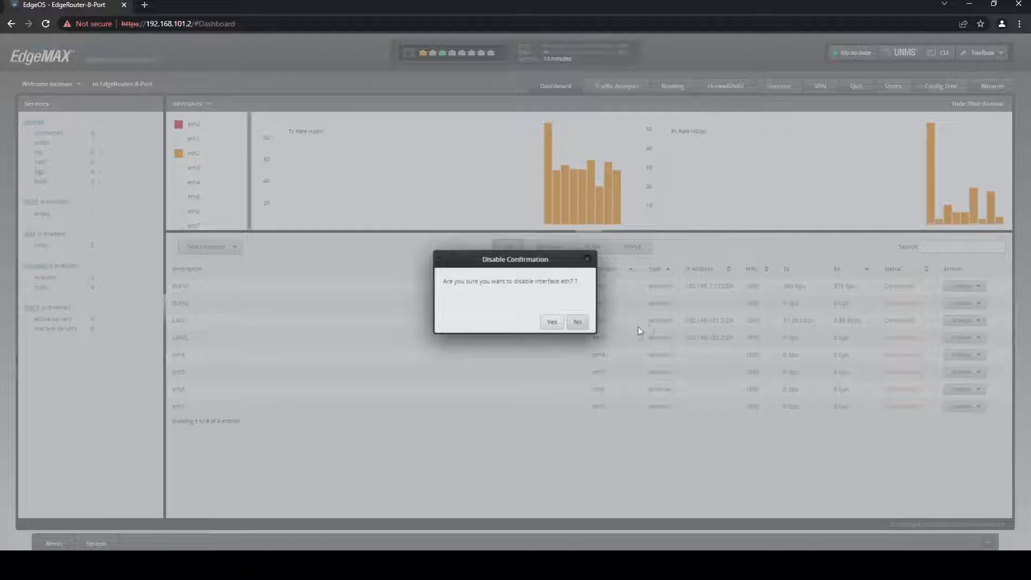
left_click(552, 321)
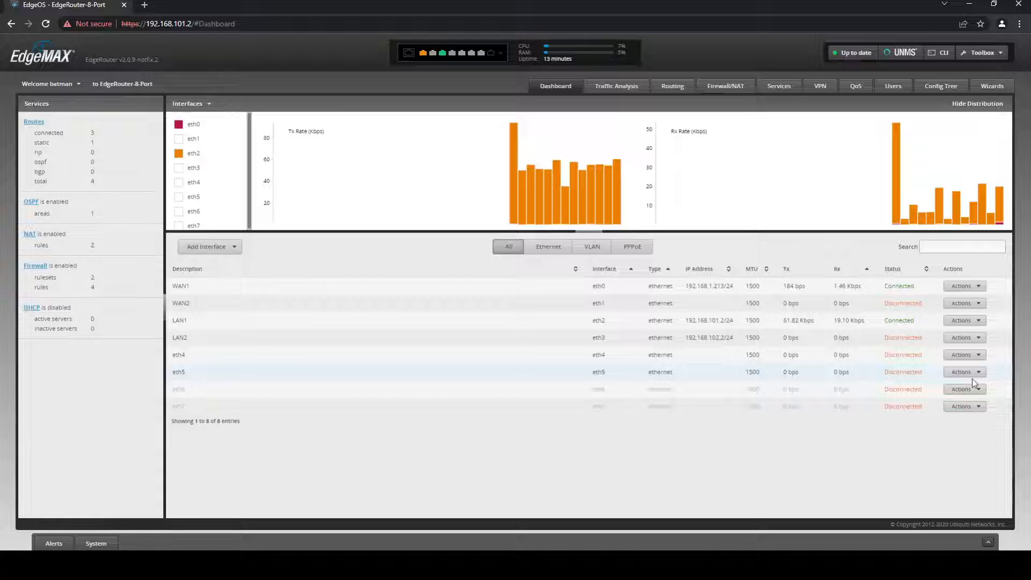
left_click(965, 372)
left_click(970, 392)
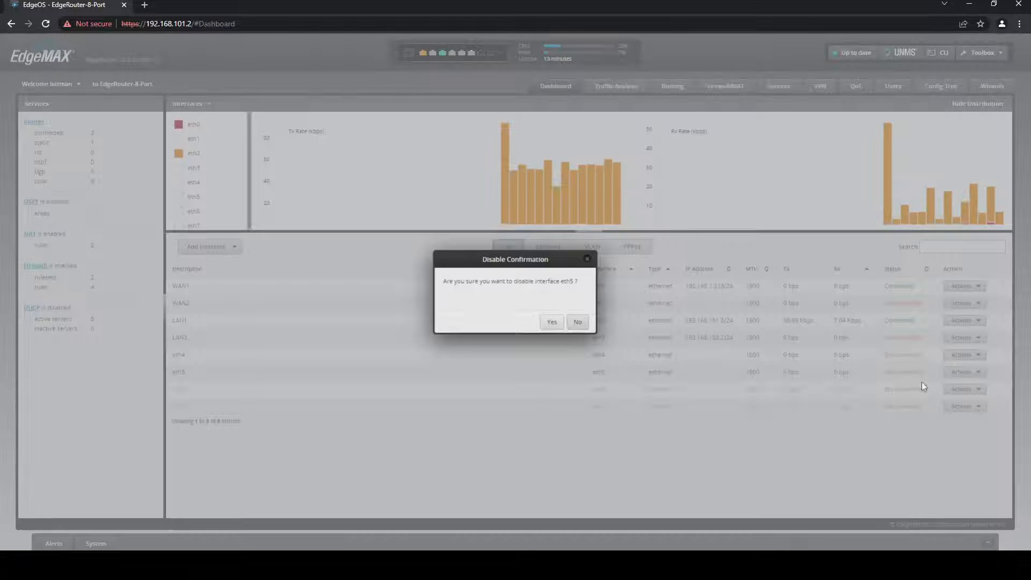
left_click(552, 322)
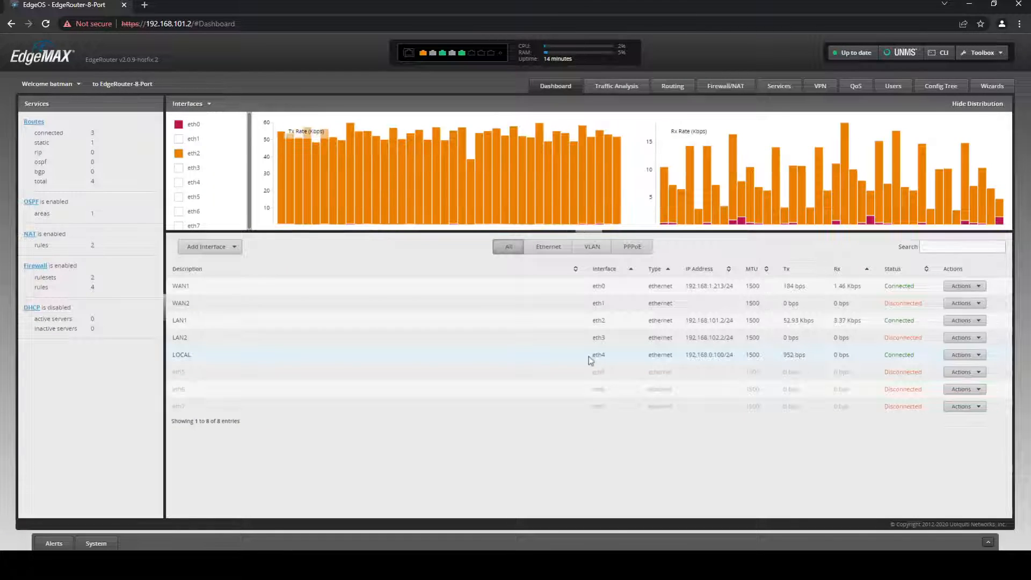